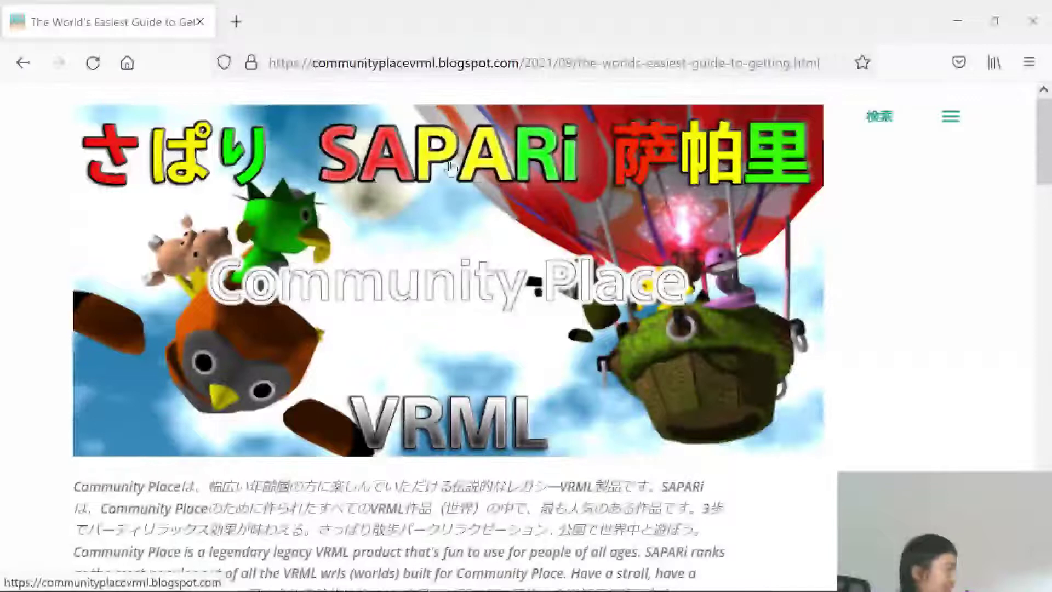
Scroll down the SAPARi guide and highlight the intro sentence about playing SAPARi
{"action": "scroll", "coordinate": [450, 167], "scroll_direction": "down", "scroll_amount": 10}
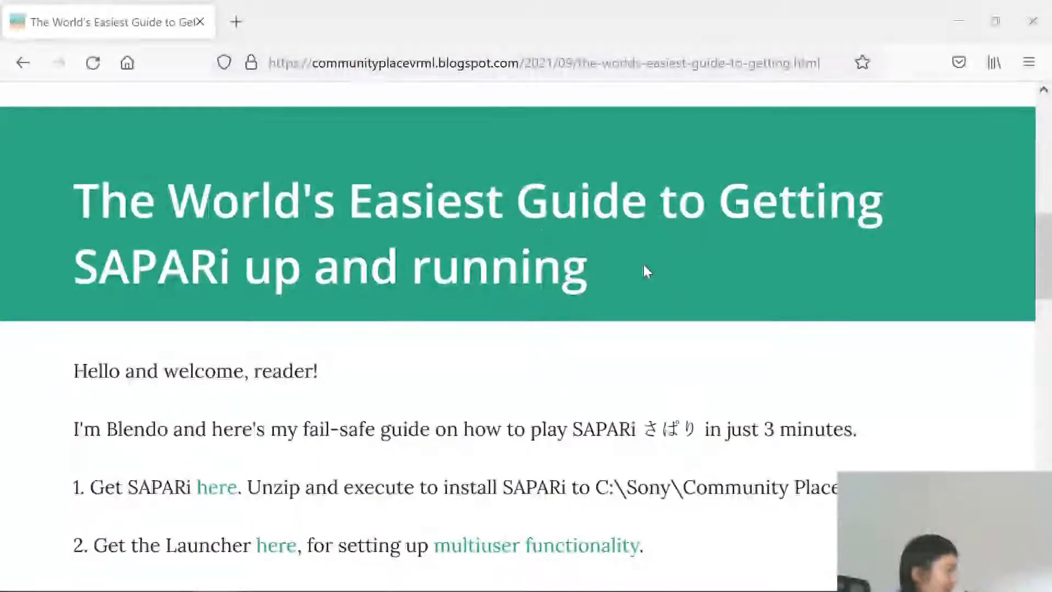
{"action": "scroll", "coordinate": [618, 264], "scroll_direction": "down", "scroll_amount": 3}
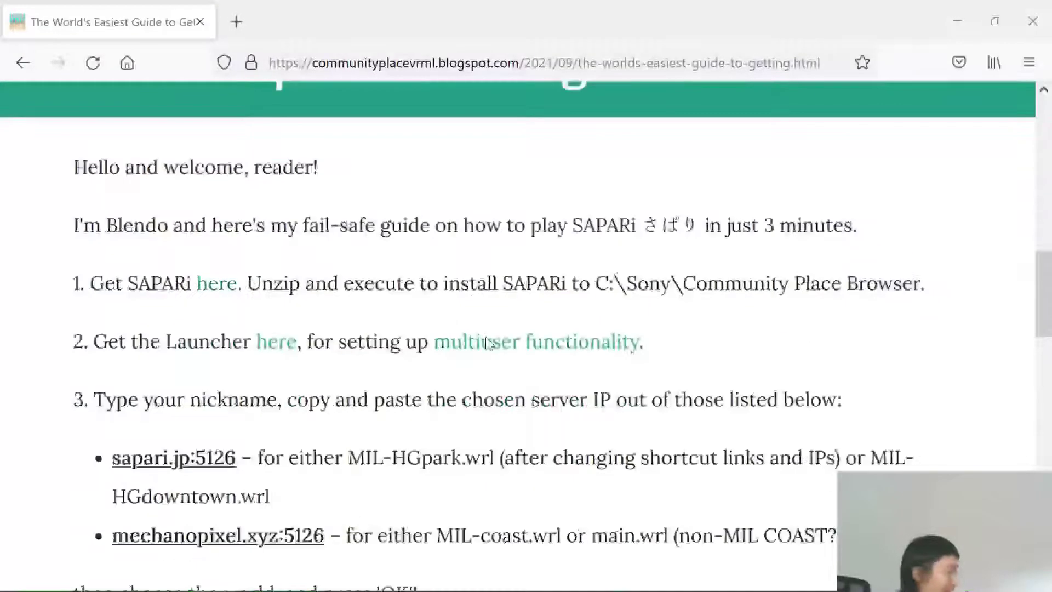
{"action": "scroll", "coordinate": [548, 356], "scroll_direction": "down", "scroll_amount": 3}
{"action": "scroll", "coordinate": [496, 381], "scroll_direction": "down", "scroll_amount": 6}
{"action": "scroll", "coordinate": [454, 323], "scroll_direction": "up", "scroll_amount": 3}
{"action": "scroll", "coordinate": [455, 323], "scroll_direction": "down", "scroll_amount": 4}
{"action": "scroll", "coordinate": [454, 312], "scroll_direction": "up", "scroll_amount": 15}
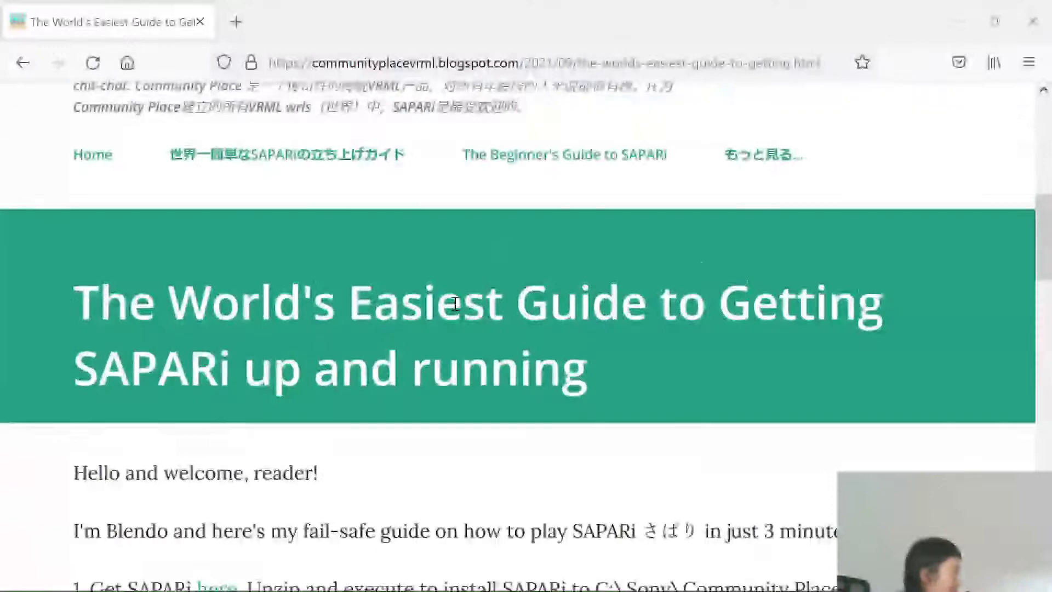
{"action": "scroll", "coordinate": [500, 282], "scroll_direction": "down", "scroll_amount": 6}
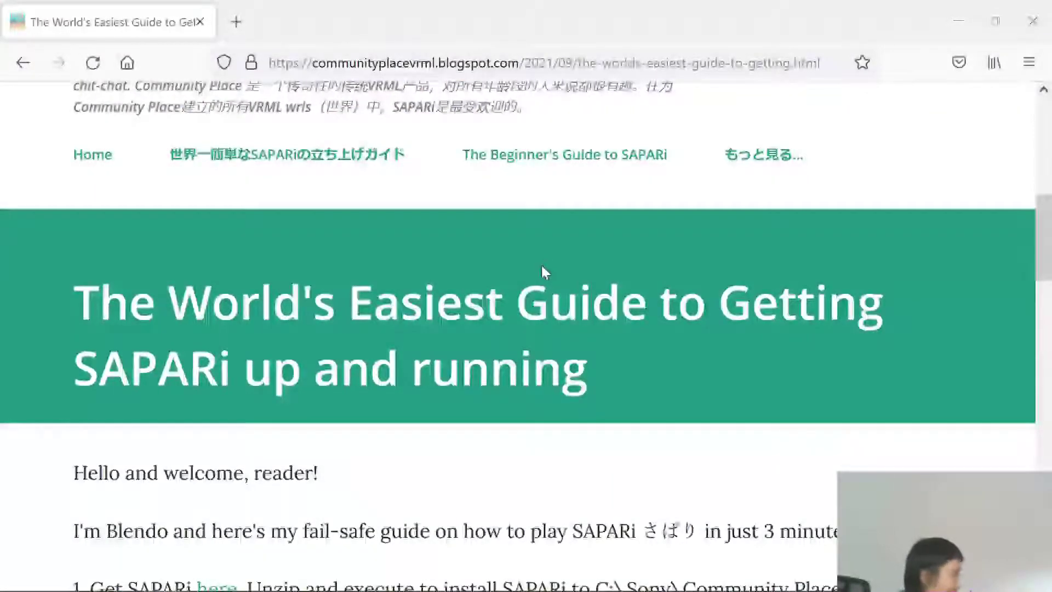
{"action": "scroll", "coordinate": [540, 274], "scroll_direction": "down", "scroll_amount": 4}
{"action": "scroll", "coordinate": [515, 285], "scroll_direction": "down", "scroll_amount": 1}
{"action": "left_click_drag", "start_coordinate": [75, 167], "coordinate": [512, 169]}
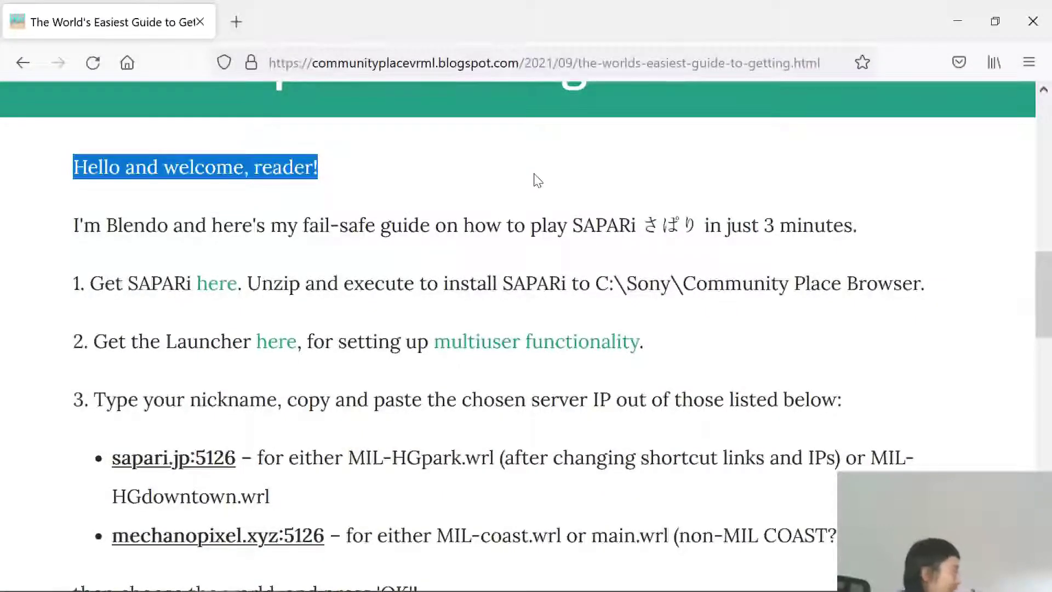
{"action": "left_click_drag", "start_coordinate": [74, 224], "coordinate": [560, 208]}
Briefly highlight the words 'SAPARi さぱり' and the start of step 1, then clear them
{"action": "left_click", "coordinate": [894, 241]}
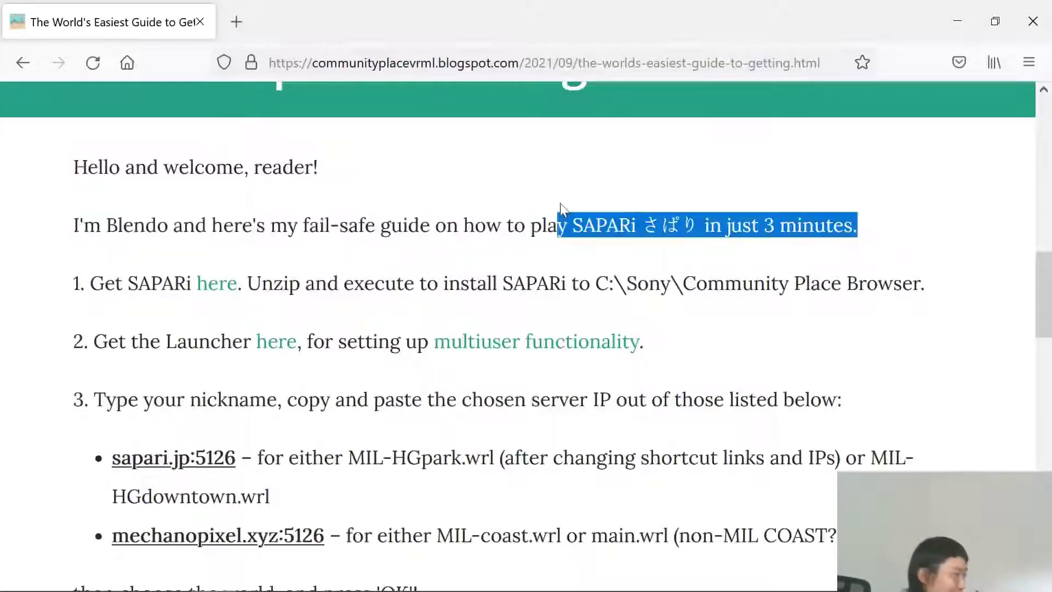
{"action": "left_click", "coordinate": [574, 230]}
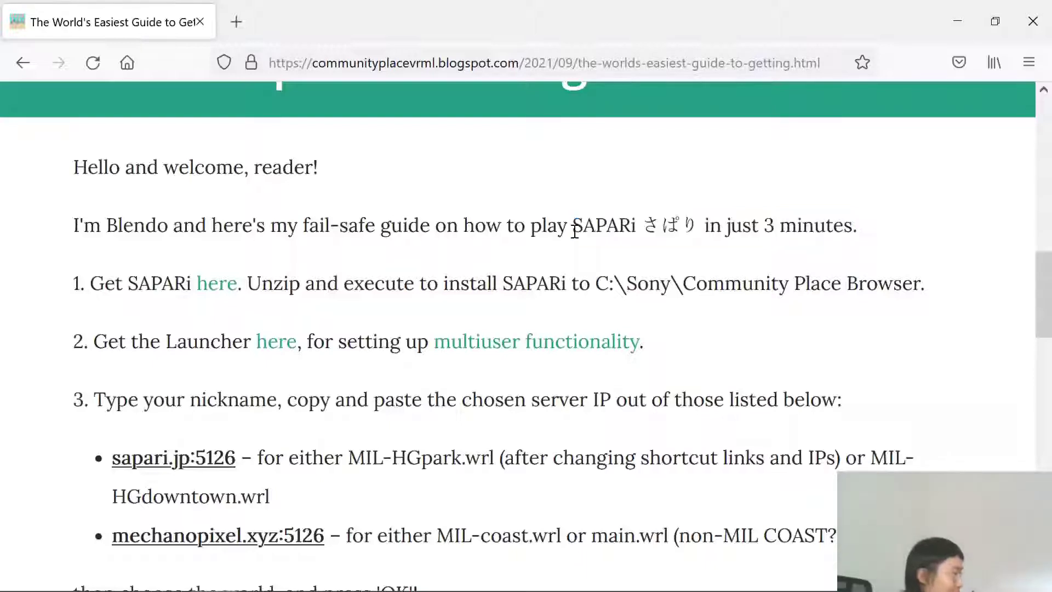
{"action": "left_click_drag", "start_coordinate": [690, 225], "coordinate": [690, 237]}
{"action": "left_click", "coordinate": [699, 230]}
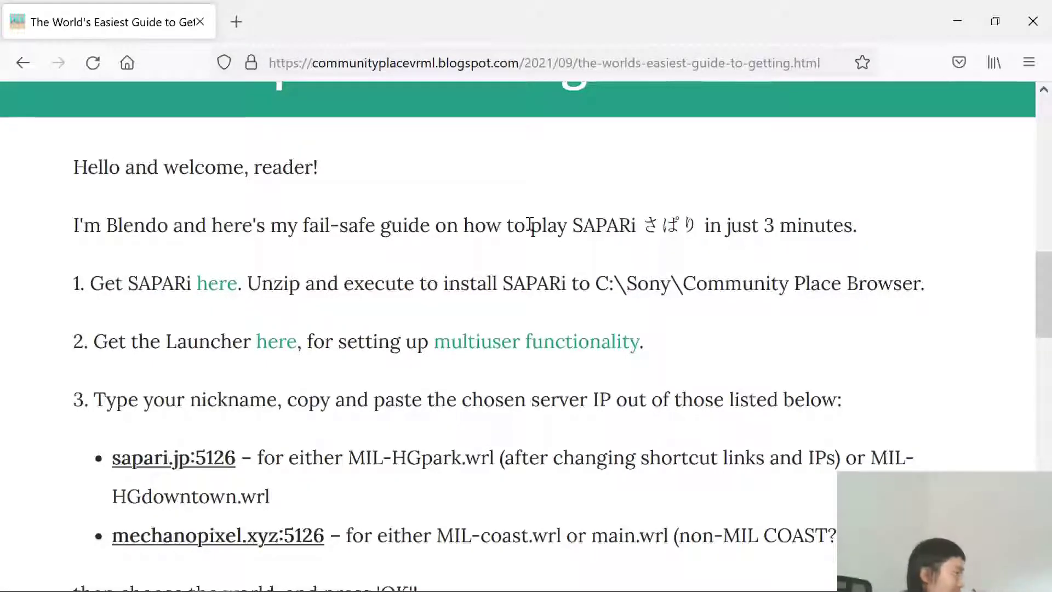
{"action": "left_click_drag", "start_coordinate": [94, 282], "coordinate": [277, 282]}
{"action": "left_click", "coordinate": [277, 282]}
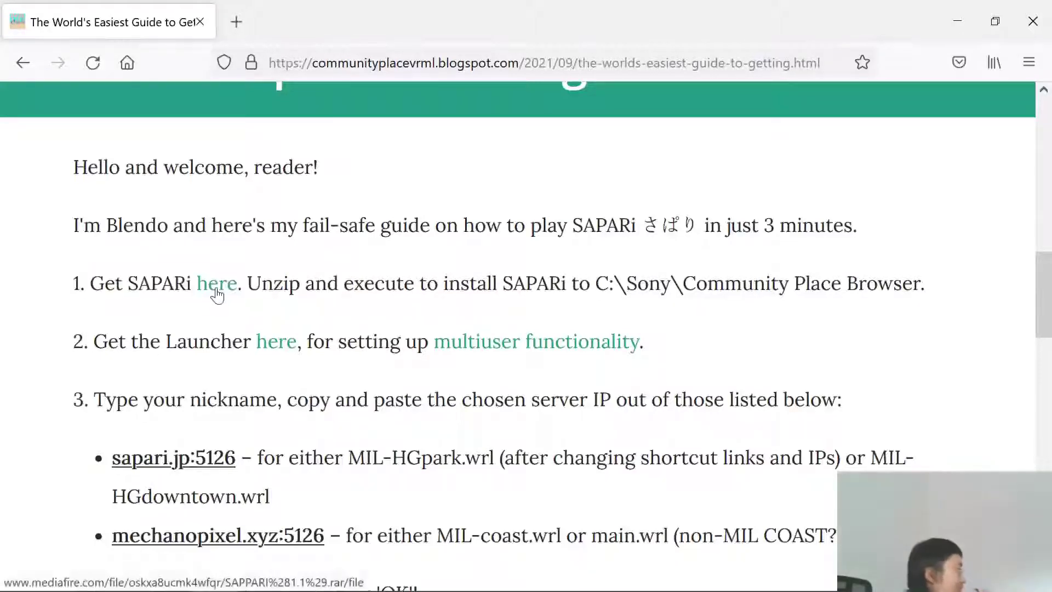
Follow the step 1 link to MediaFire and request the 8.5MB SAPPARI(1.1).rar download
{"action": "left_click", "coordinate": [215, 284]}
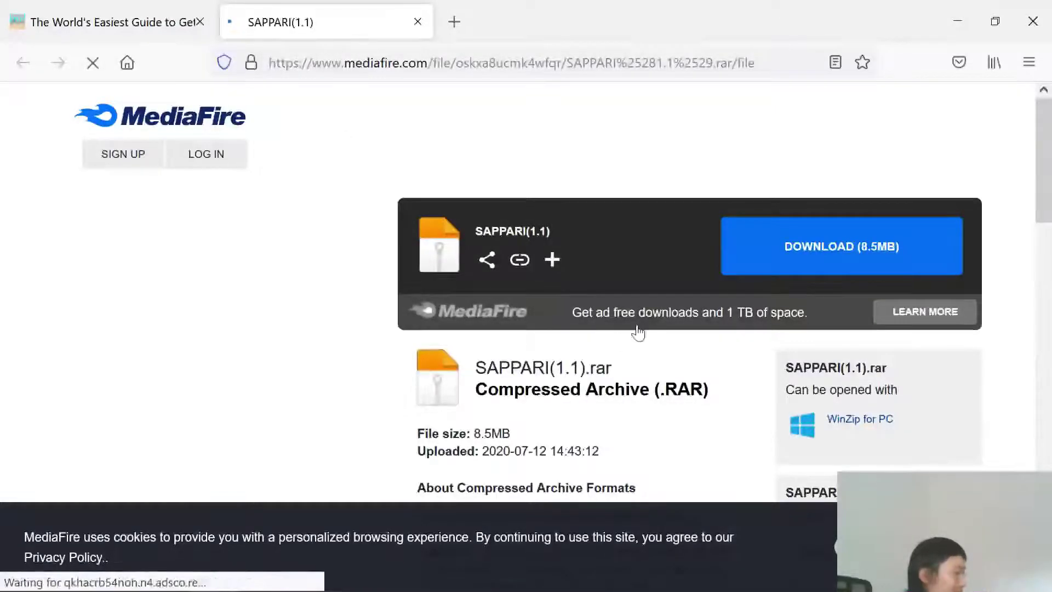
{"action": "scroll", "coordinate": [634, 328], "scroll_direction": "down", "scroll_amount": 2}
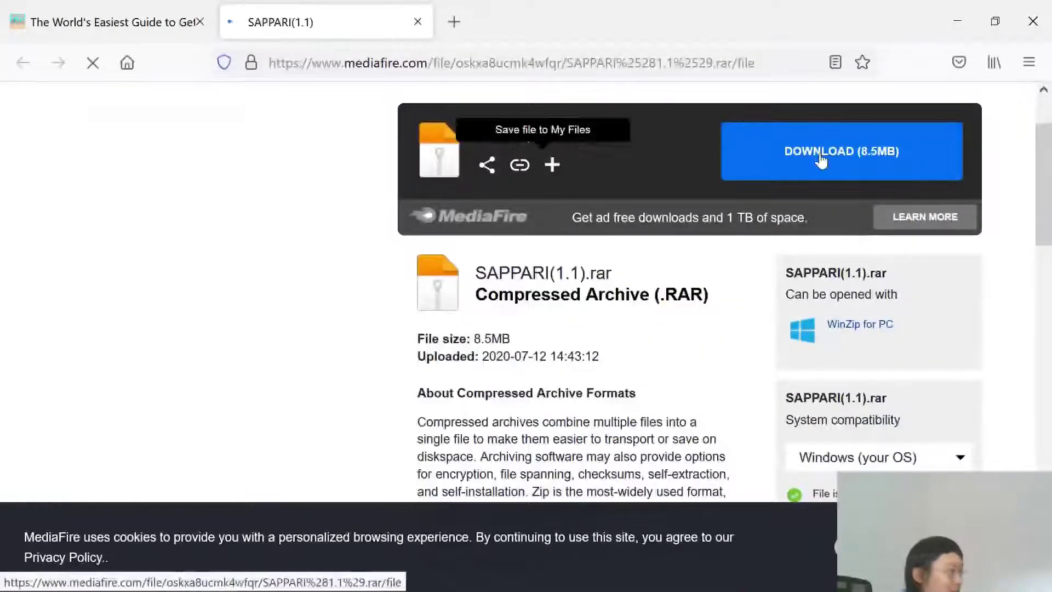
{"action": "scroll", "coordinate": [685, 208], "scroll_direction": "up", "scroll_amount": 2}
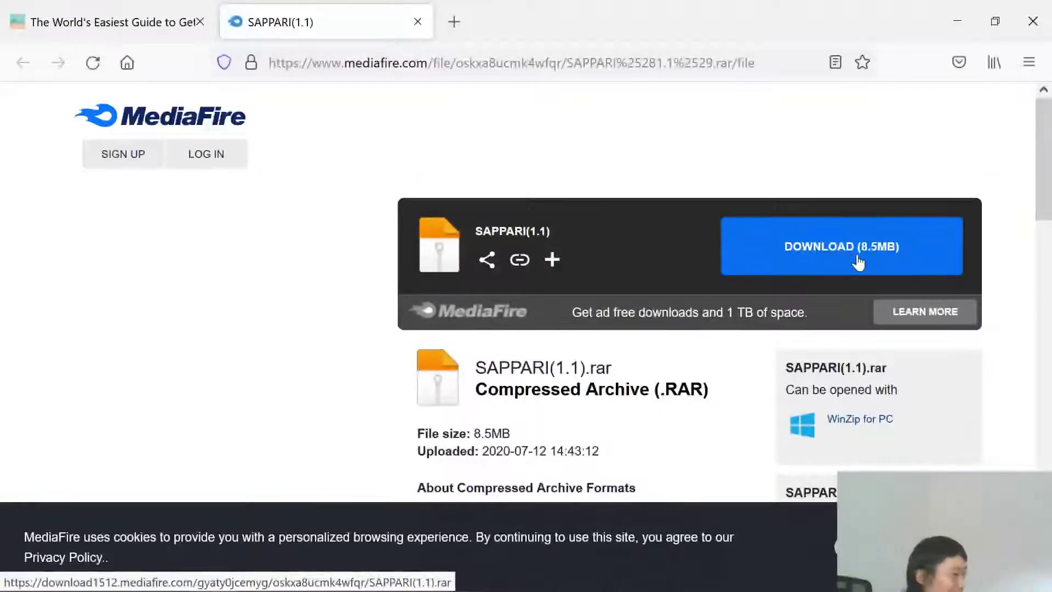
{"action": "left_click", "coordinate": [831, 254]}
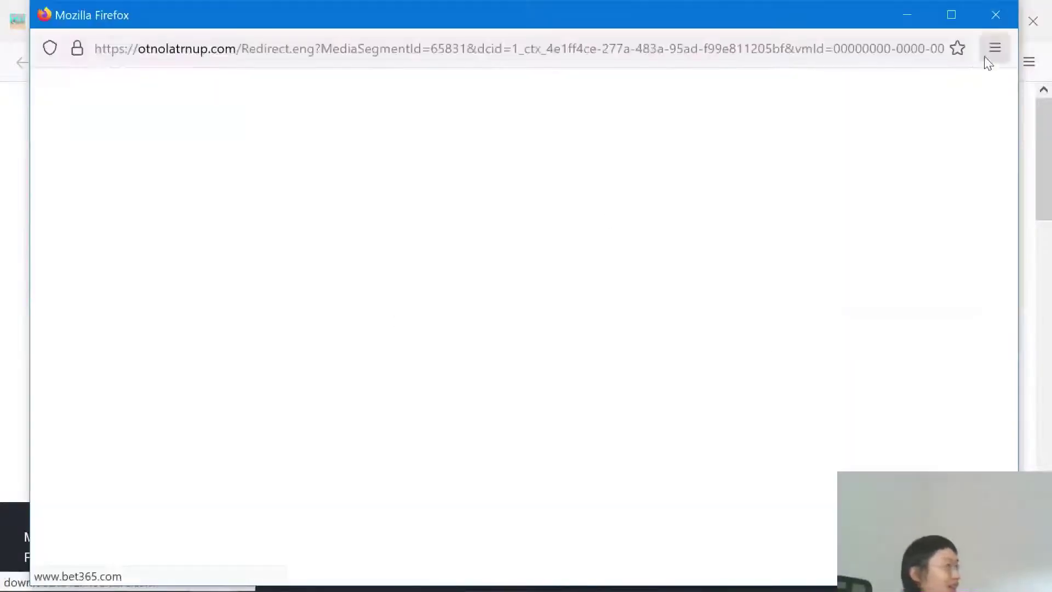
Dismiss the ad pop-ups and file prompt, maximise Firefox, and close the MediaFire tab
{"action": "left_click", "coordinate": [995, 15]}
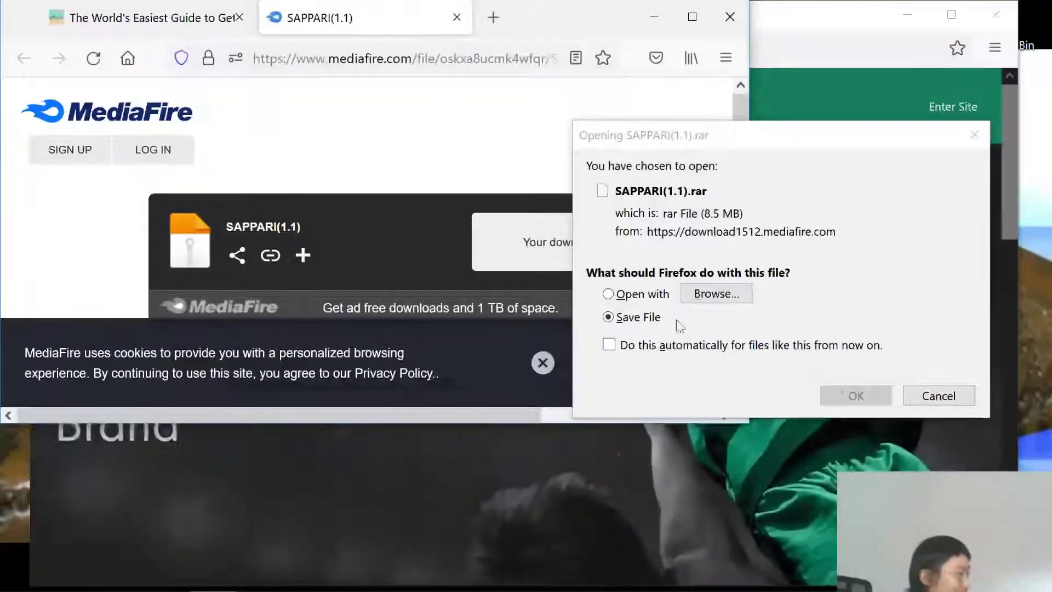
{"action": "left_click", "coordinate": [939, 396]}
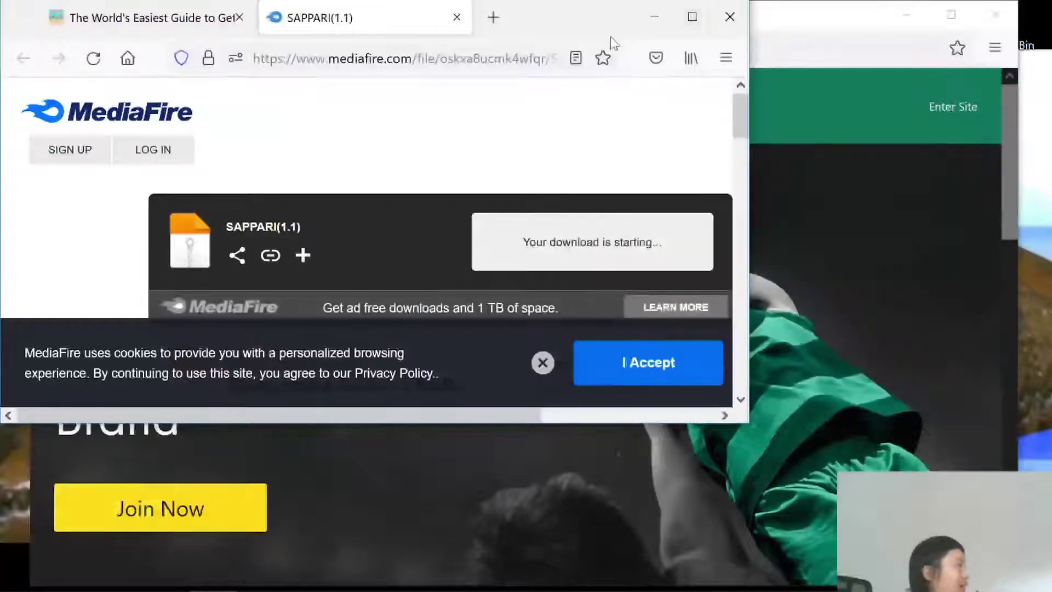
{"action": "left_click", "coordinate": [882, 179]}
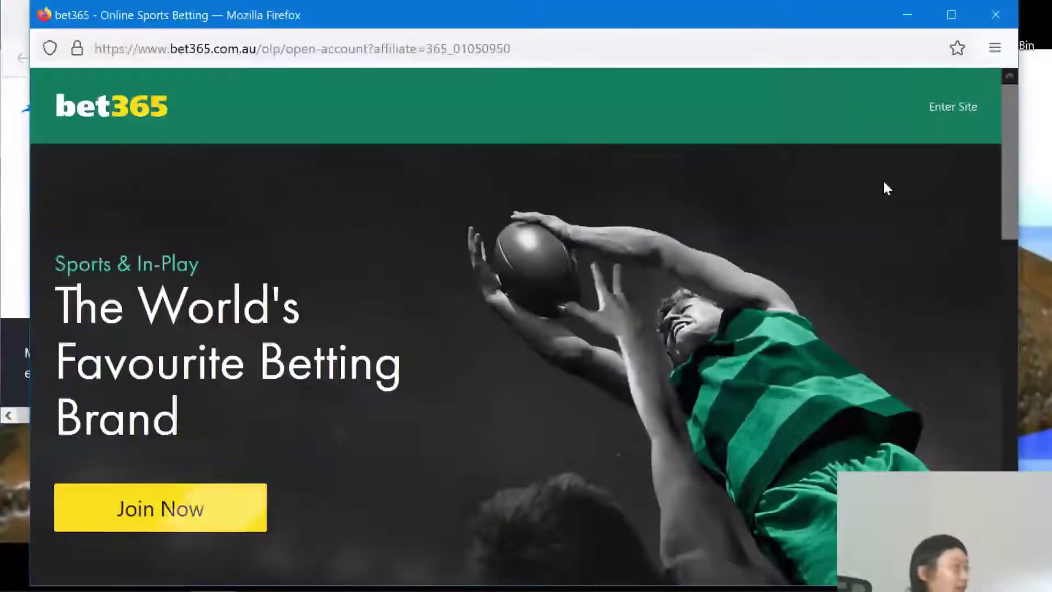
{"action": "left_click", "coordinate": [996, 15]}
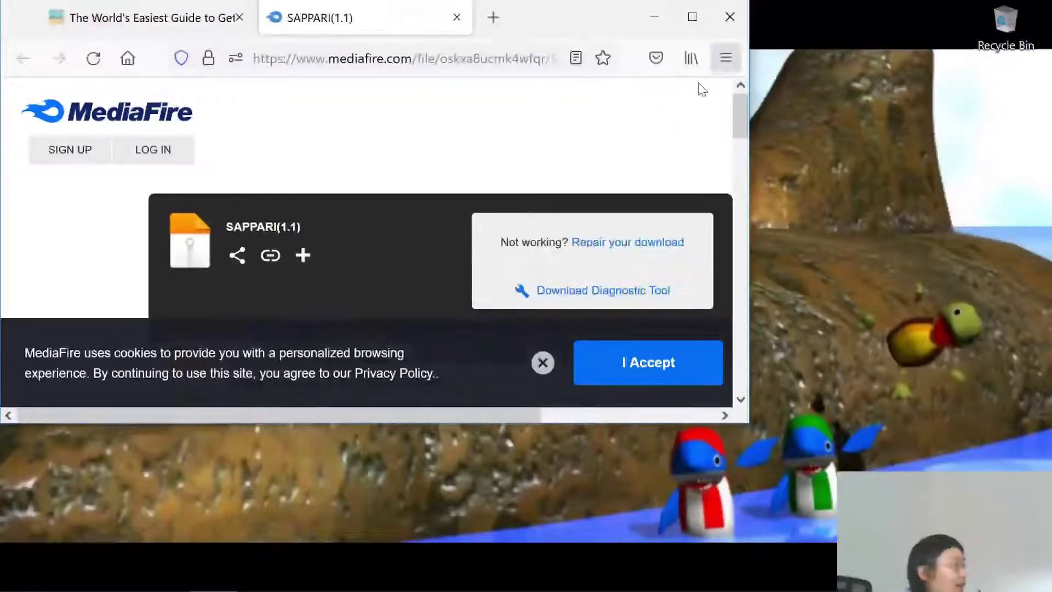
{"action": "left_click", "coordinate": [692, 16]}
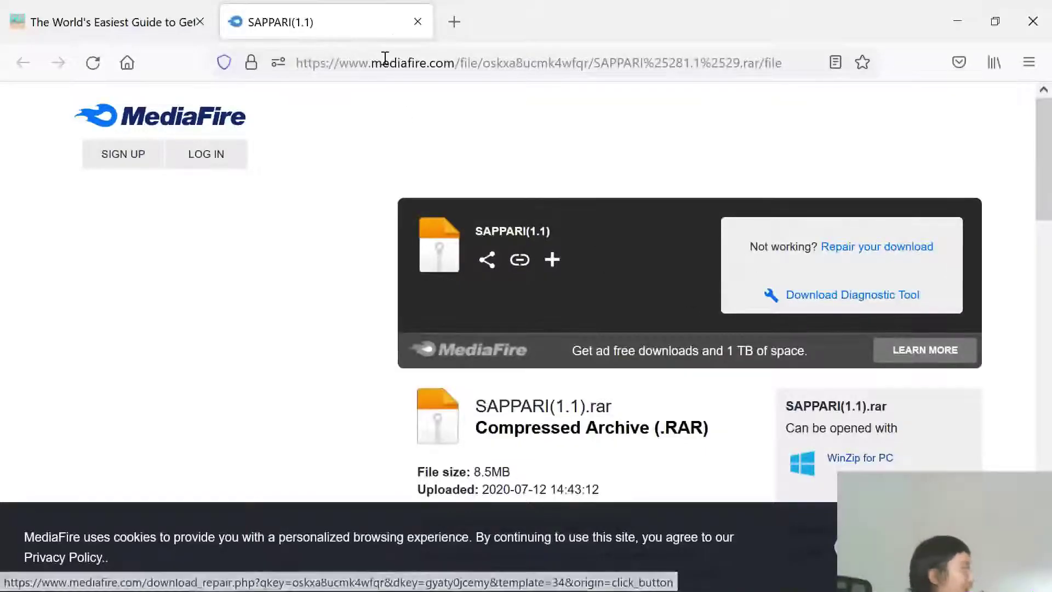
{"action": "left_click", "coordinate": [418, 22]}
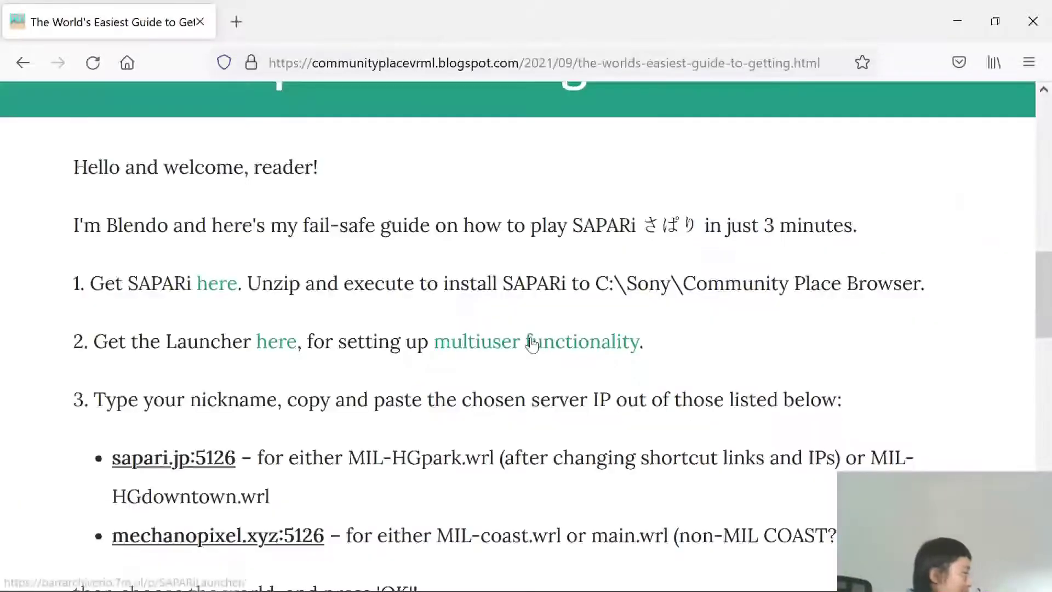
{"action": "mouse_move", "coordinate": [164, 572]}
{"action": "left_click", "coordinate": [117, 572]}
{"action": "left_click", "coordinate": [233, 335]}
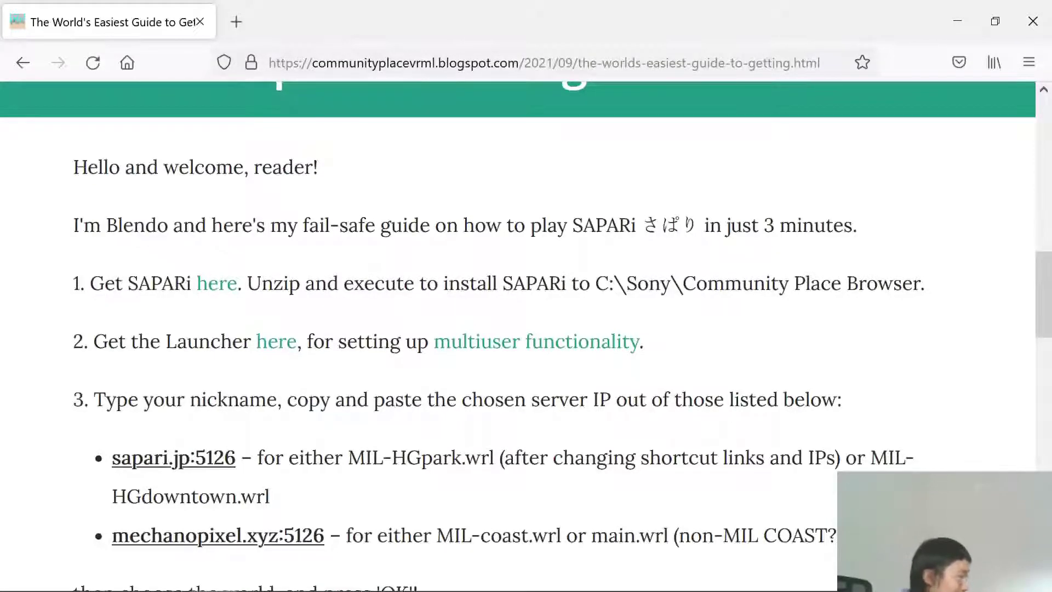
{"action": "left_click_drag", "start_coordinate": [443, 284], "coordinate": [597, 277]}
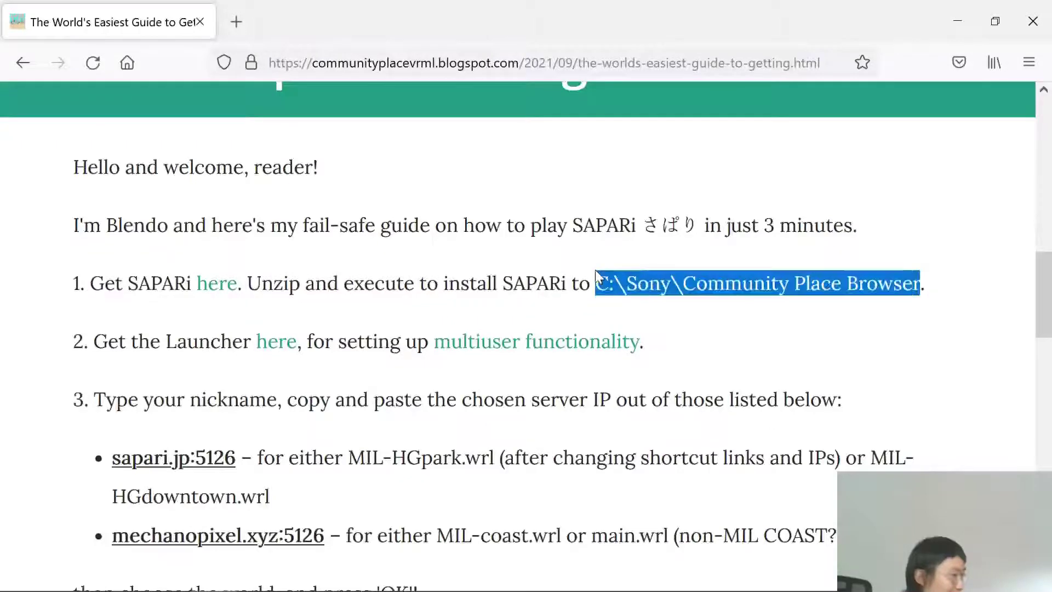
{"action": "left_click", "coordinate": [416, 339]}
{"action": "scroll", "coordinate": [570, 305], "scroll_direction": "up", "scroll_amount": 2}
{"action": "scroll", "coordinate": [572, 313], "scroll_direction": "down", "scroll_amount": 2}
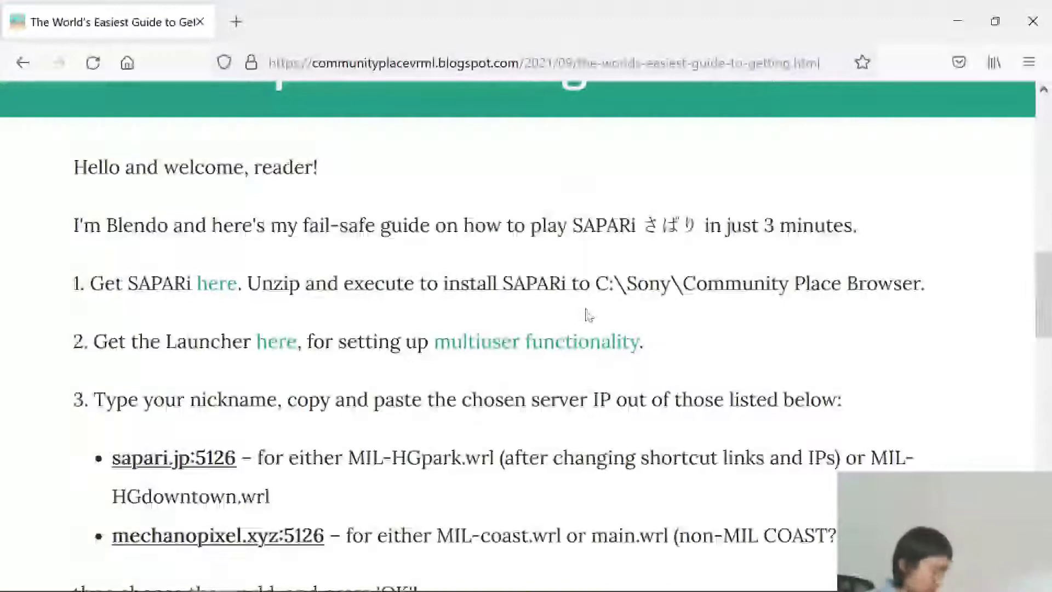
Reopen the MediaFire page for the 8.5MB SAPPARI(1.1).rar archive, then select the address bar
{"action": "left_click", "coordinate": [216, 282]}
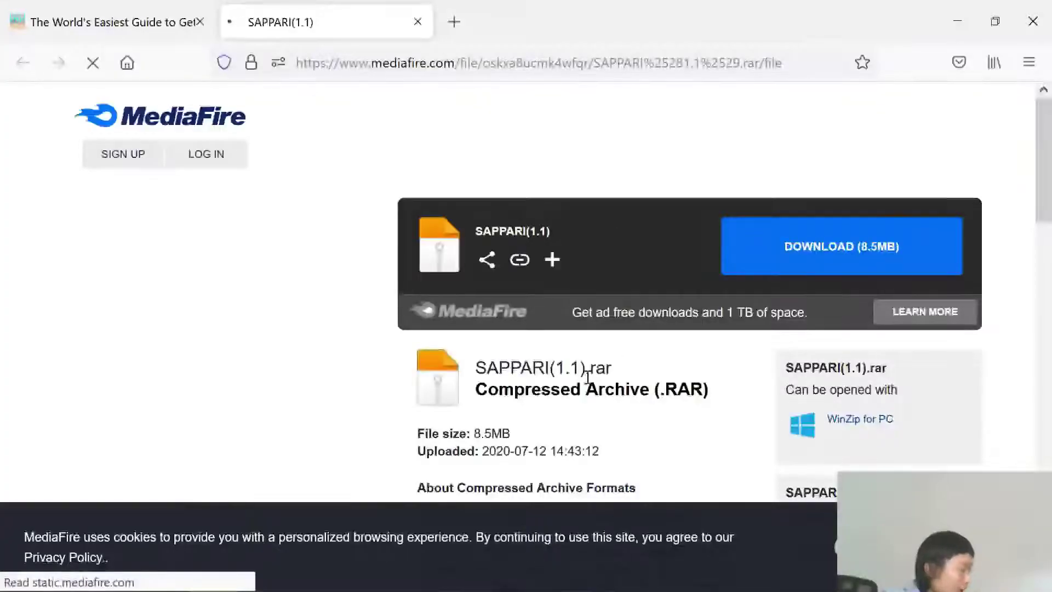
{"action": "left_click_drag", "start_coordinate": [612, 369], "coordinate": [550, 368]}
{"action": "left_click", "coordinate": [518, 374]}
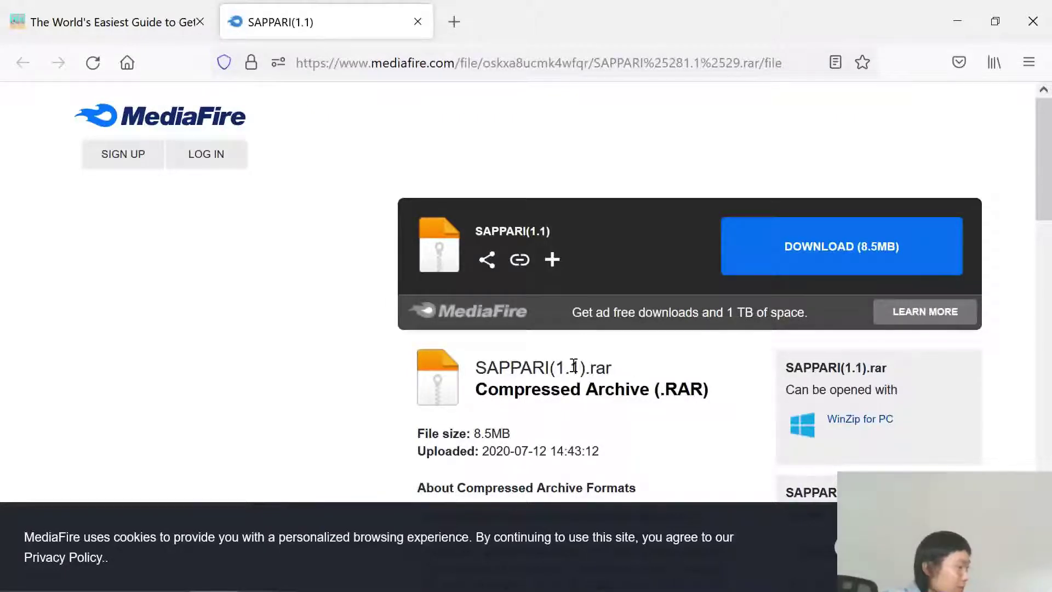
{"action": "left_click", "coordinate": [341, 61]}
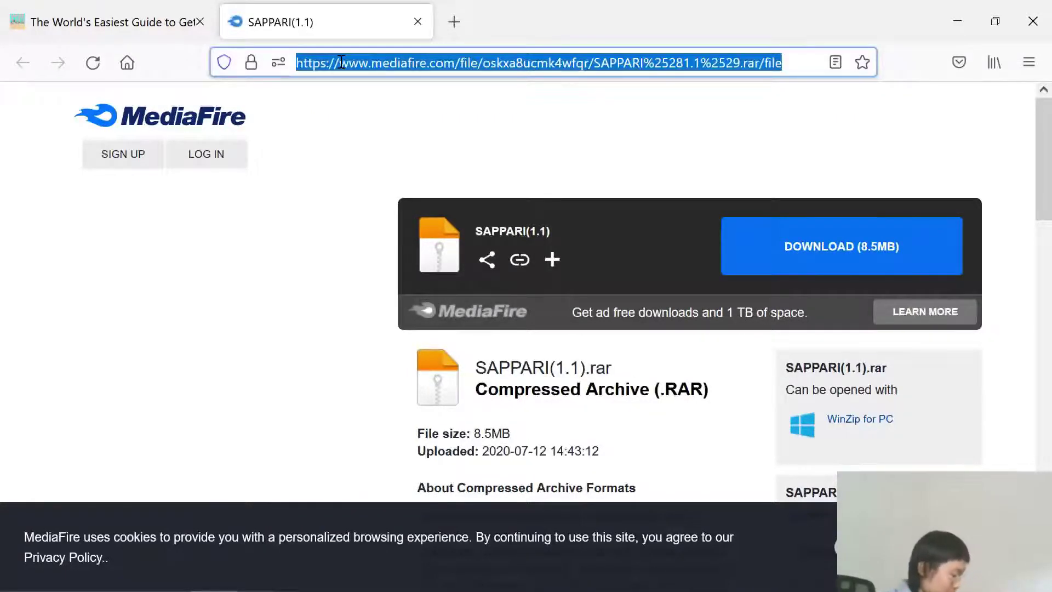
Search the web for '7zip' and open the official 7-Zip website
{"action": "type", "text": "7zip"}
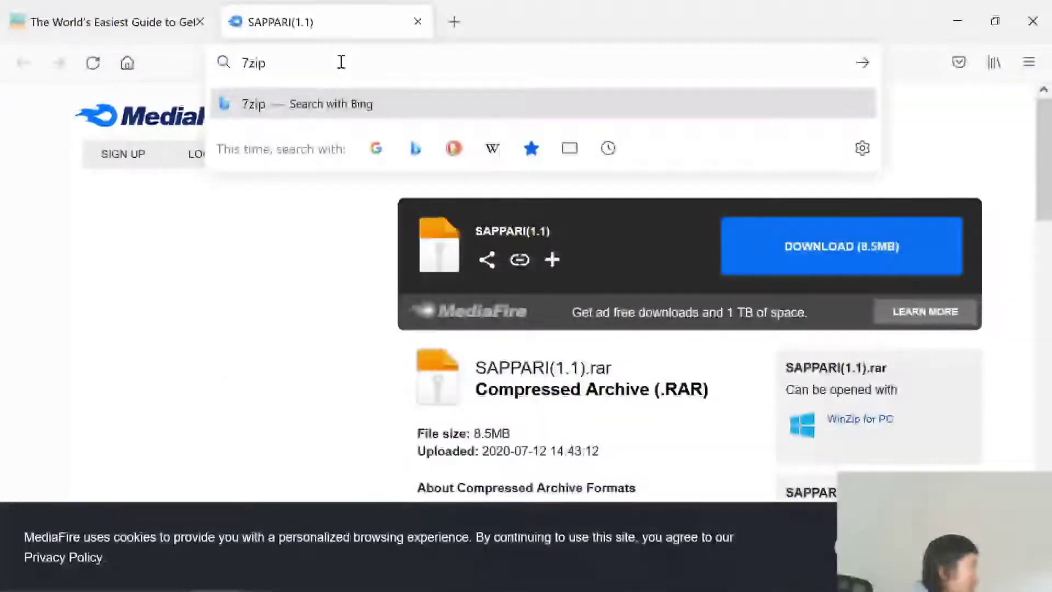
{"action": "key", "text": "Return"}
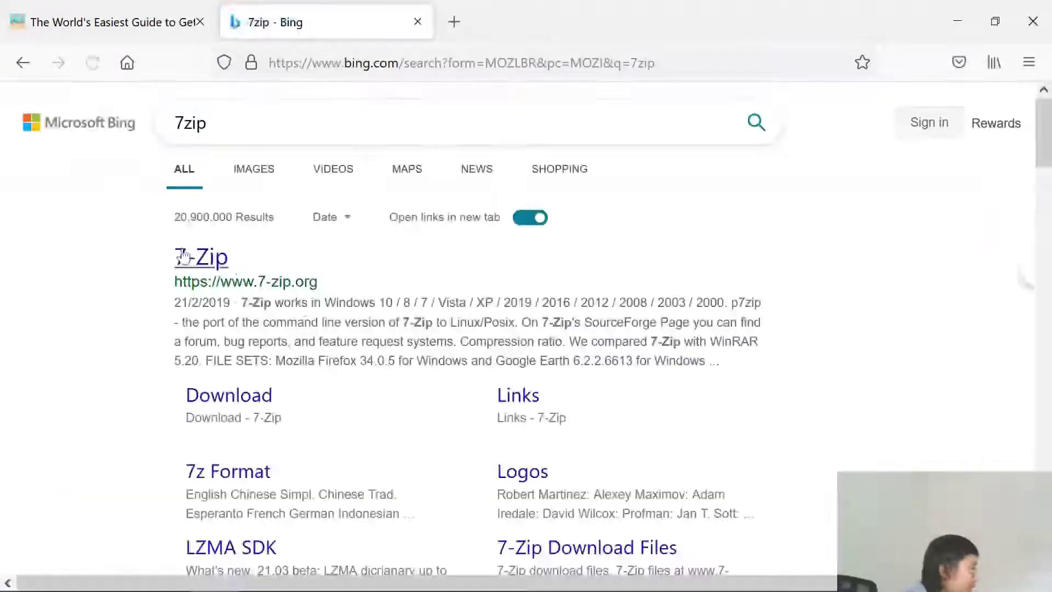
{"action": "left_click", "coordinate": [184, 255]}
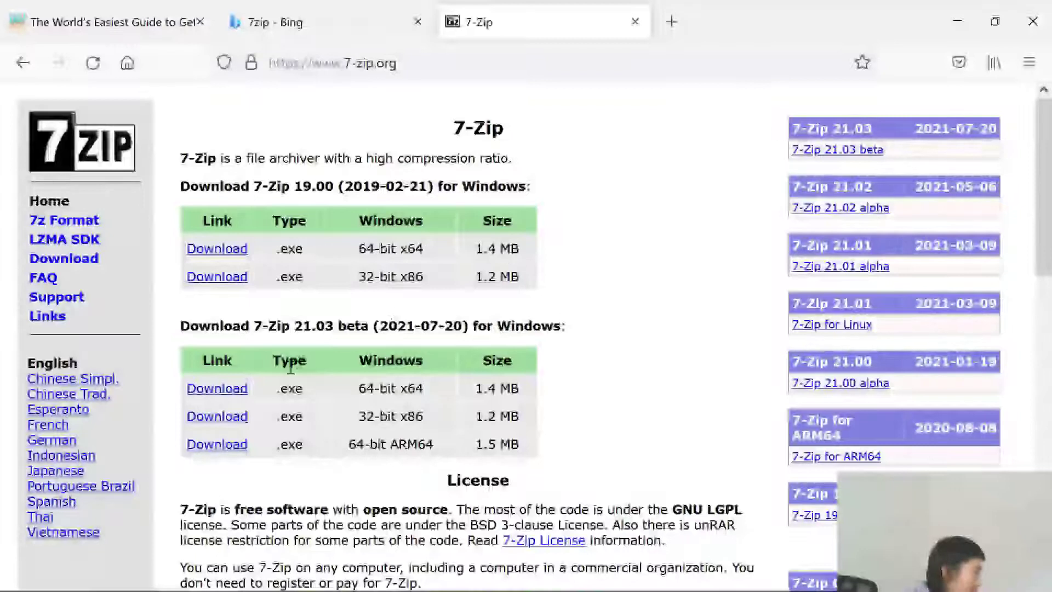
Note the 1.4 MB download size, then close the 7-Zip and Bing tabs
{"action": "triple_click", "coordinate": [507, 248]}
{"action": "left_click", "coordinate": [572, 254]}
{"action": "triple_click", "coordinate": [502, 248]}
{"action": "left_click", "coordinate": [504, 181]}
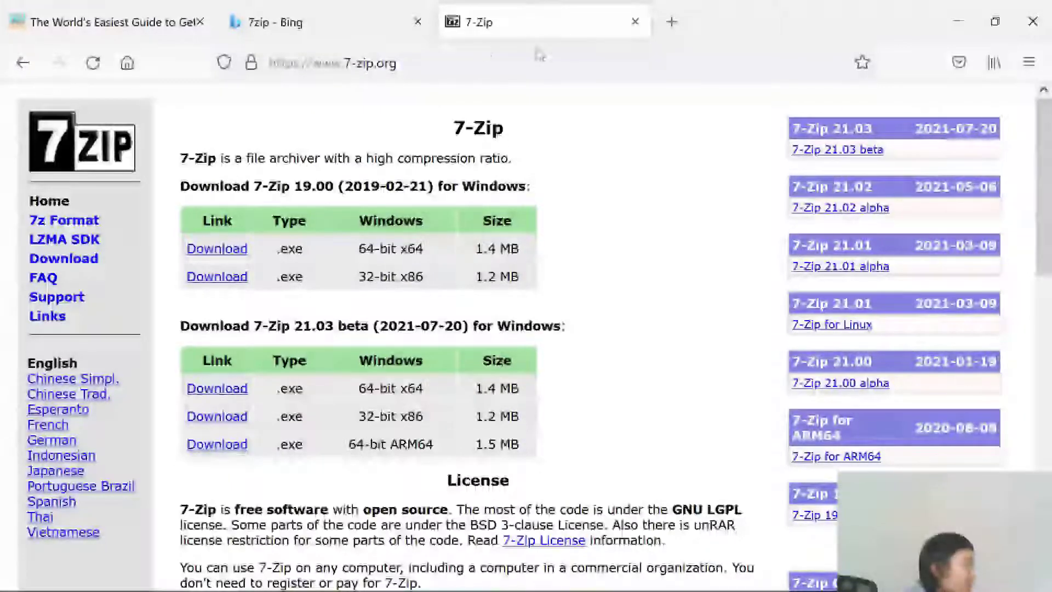
{"action": "left_click", "coordinate": [635, 22]}
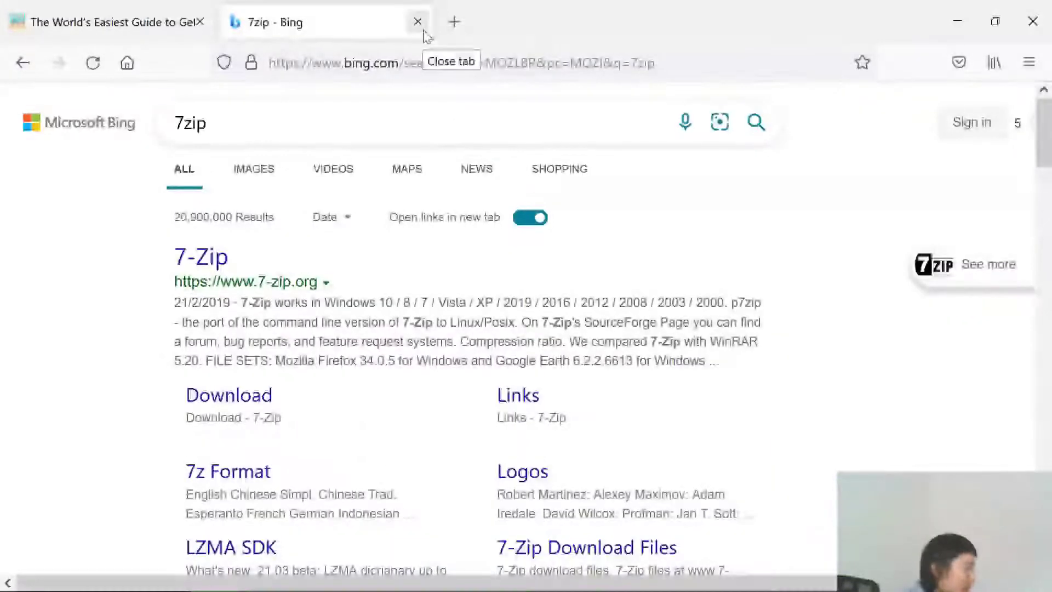
{"action": "left_click", "coordinate": [417, 21]}
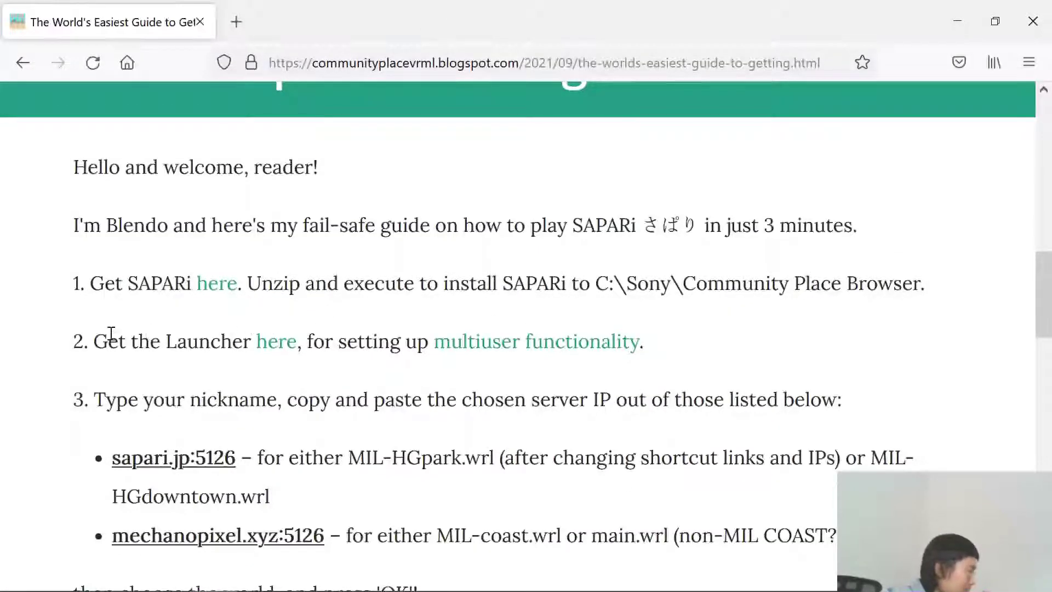
{"action": "left_click_drag", "start_coordinate": [73, 343], "coordinate": [728, 344]}
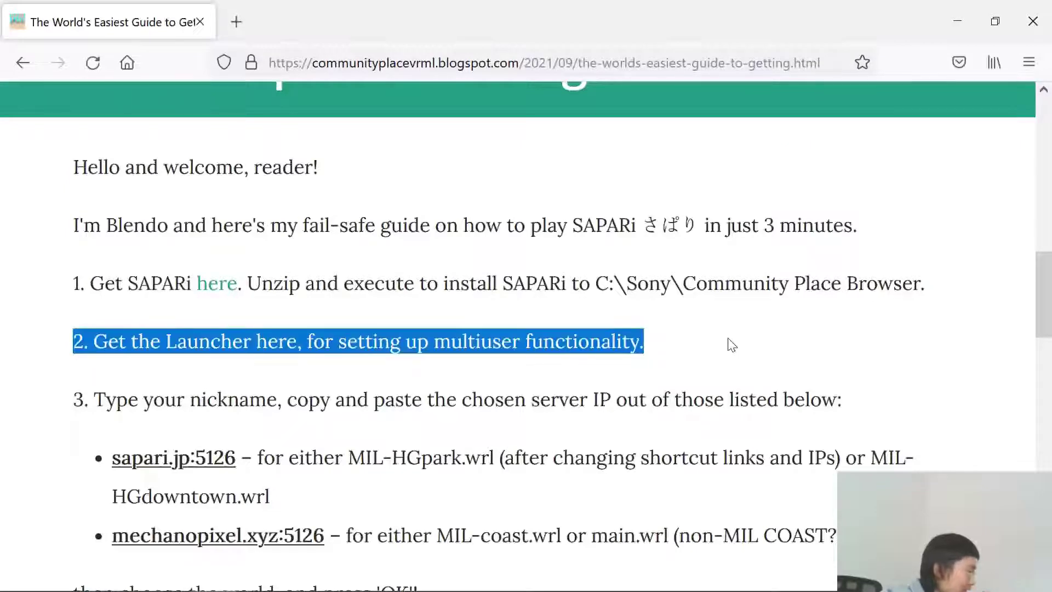
{"action": "left_click_drag", "start_coordinate": [955, 293], "coordinate": [88, 273]}
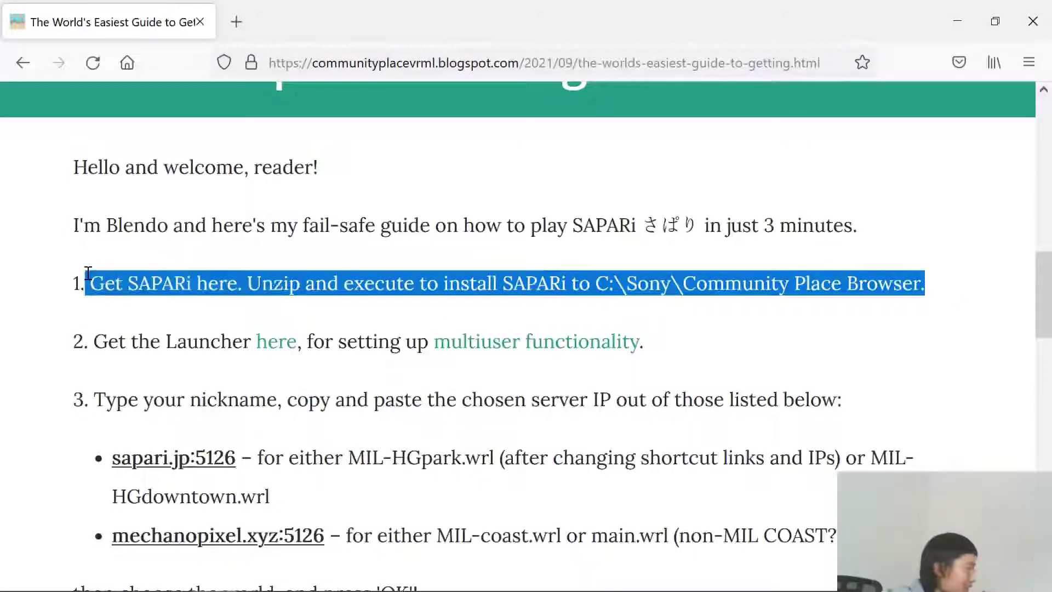
{"action": "left_click", "coordinate": [62, 286]}
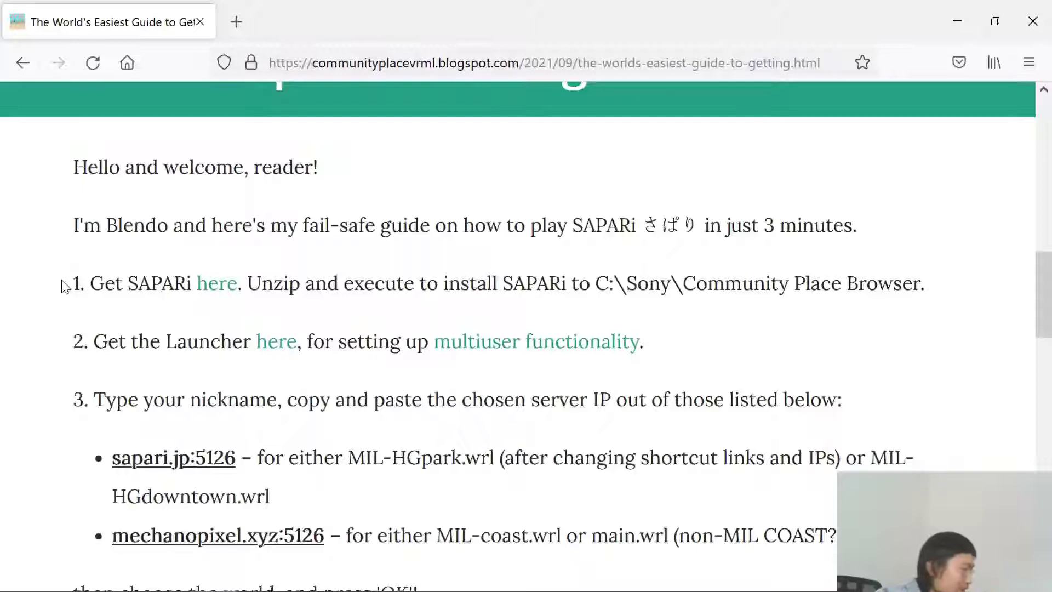
{"action": "left_click_drag", "start_coordinate": [62, 286], "coordinate": [934, 226]}
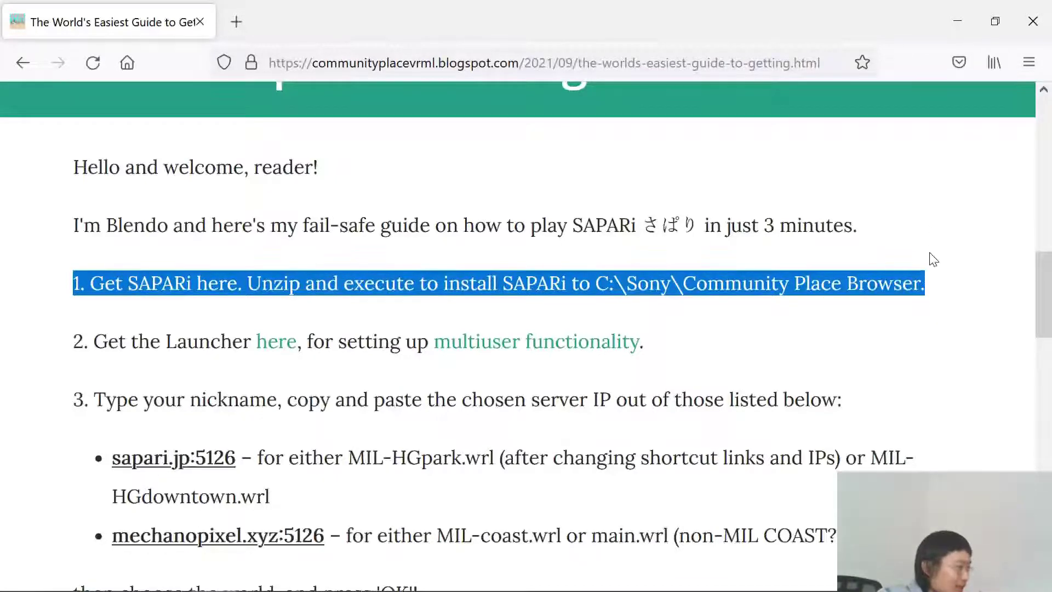
{"action": "left_click", "coordinate": [932, 274]}
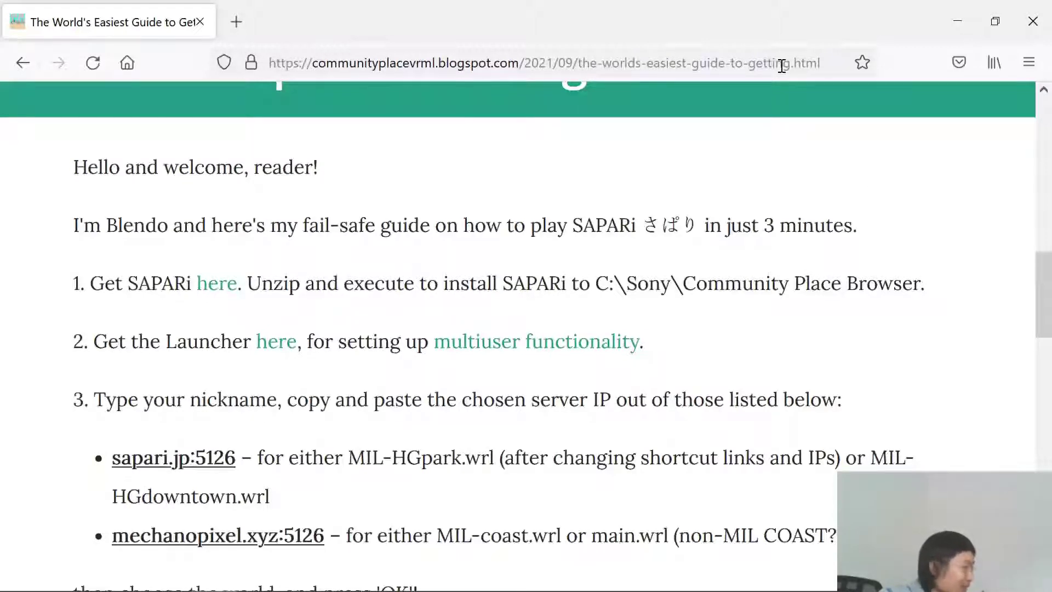
{"action": "left_click_drag", "start_coordinate": [248, 283], "coordinate": [959, 292]}
{"action": "left_click", "coordinate": [960, 292]}
{"action": "triple_click", "coordinate": [909, 228]}
{"action": "left_click", "coordinate": [917, 230]}
{"action": "triple_click", "coordinate": [925, 230]}
{"action": "left_click", "coordinate": [927, 233]}
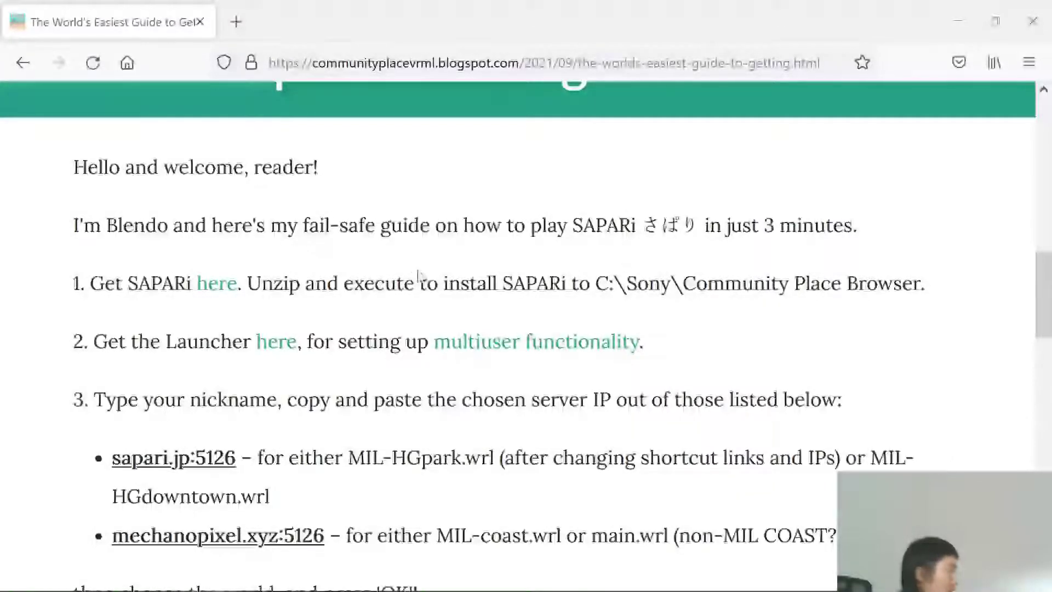
{"action": "left_click_drag", "start_coordinate": [596, 283], "coordinate": [1010, 301]}
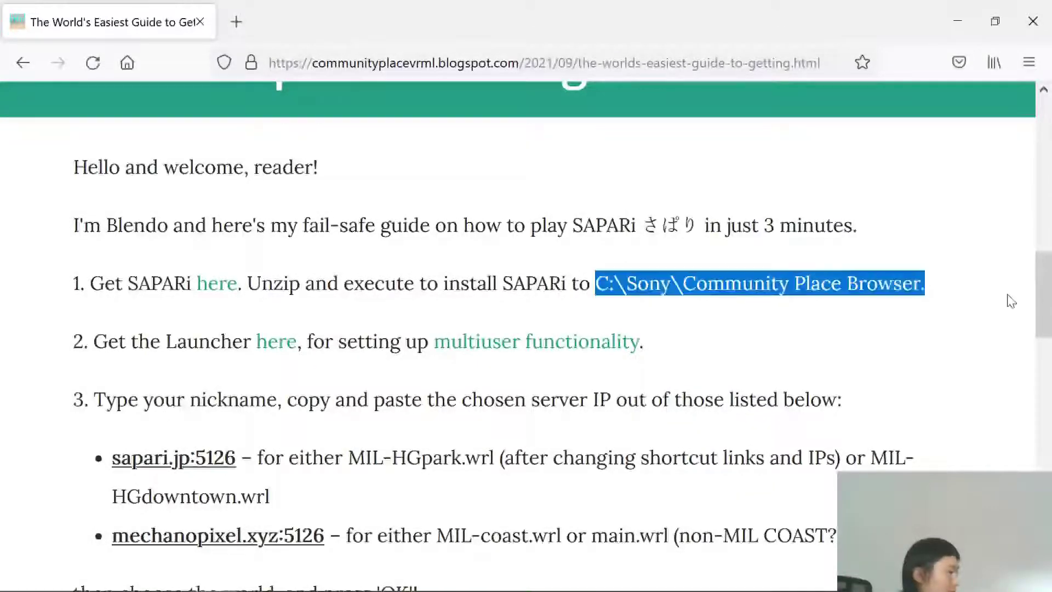
{"action": "left_click", "coordinate": [938, 301]}
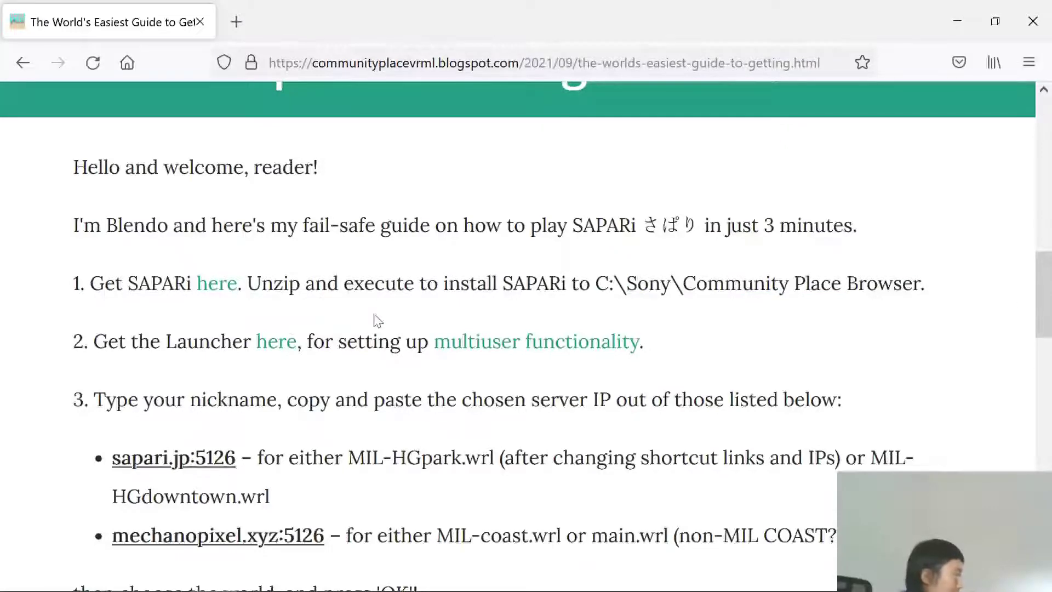
Download SAPARiLauncher.zip from the guide's Launcher link in Google Drive and save it
{"action": "left_click", "coordinate": [282, 353]}
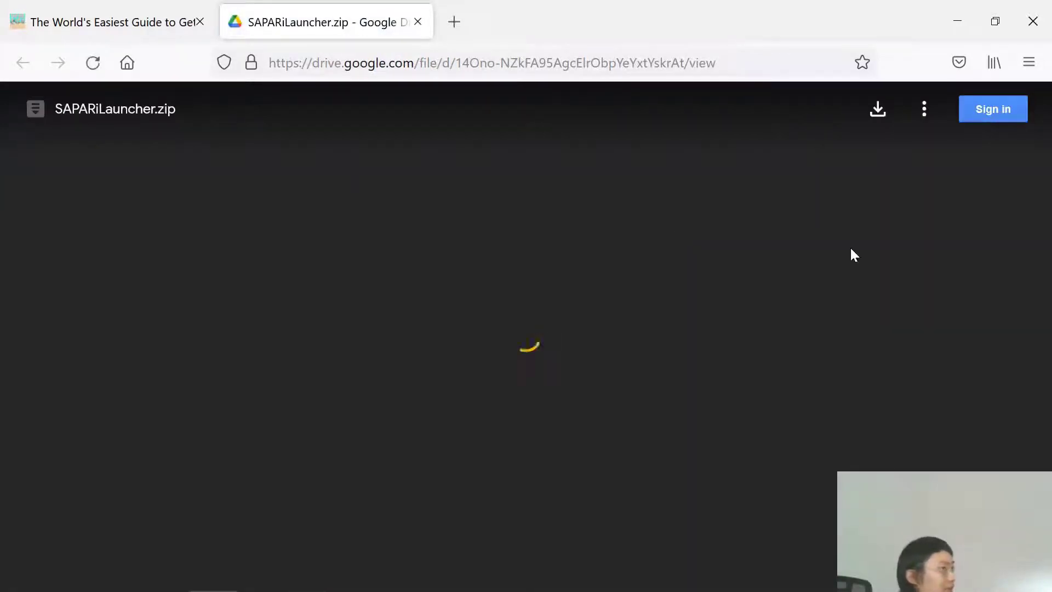
{"action": "left_click", "coordinate": [881, 112]}
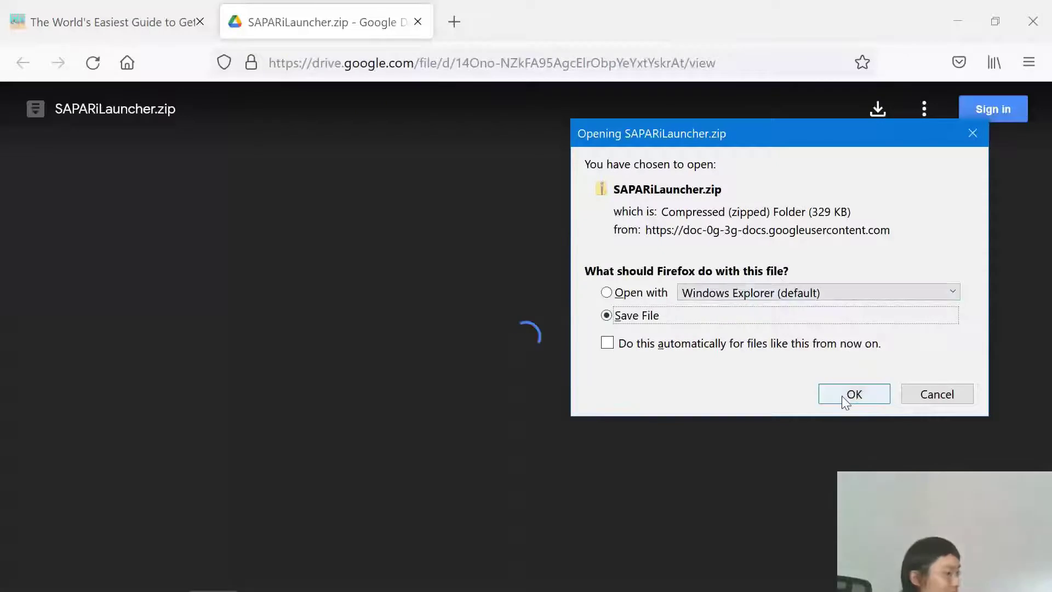
{"action": "left_click", "coordinate": [938, 395]}
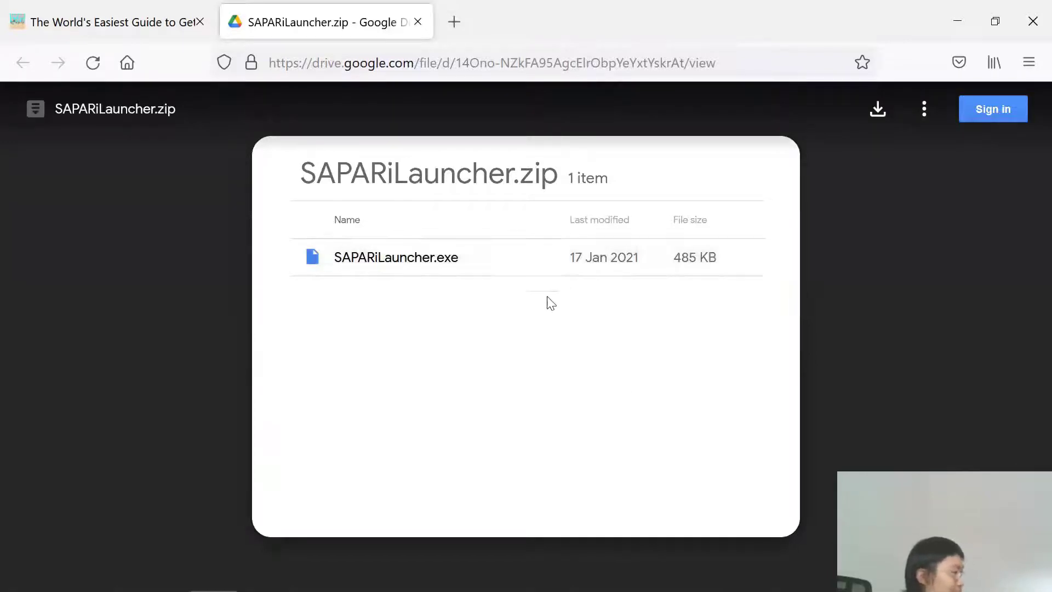
Close the Drive tab and briefly highlight the guide's multiuser functionality text
{"action": "left_click", "coordinate": [417, 22]}
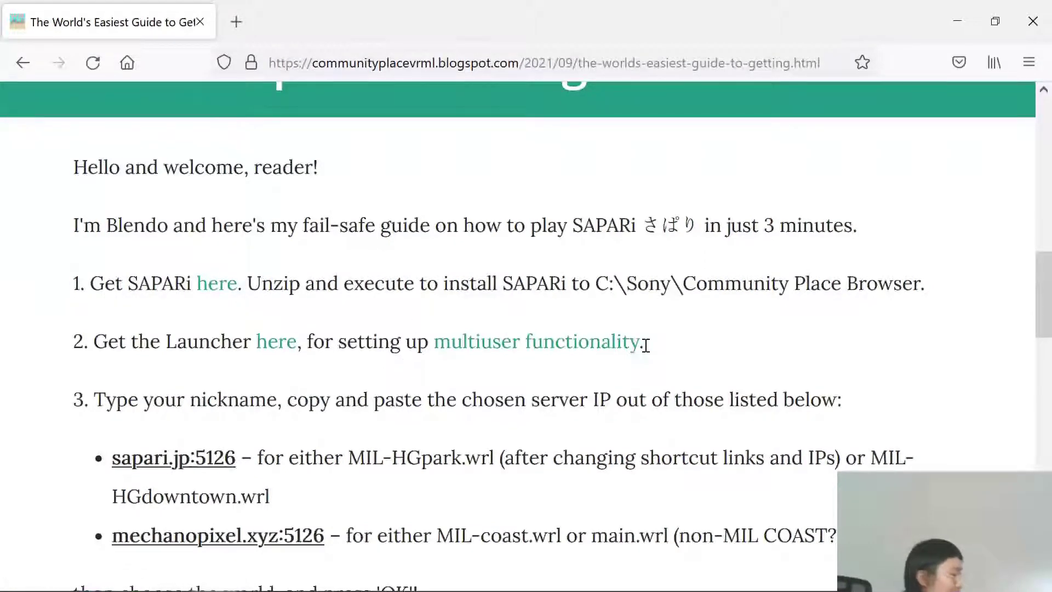
{"action": "left_click_drag", "start_coordinate": [682, 345], "coordinate": [431, 346]}
{"action": "left_click", "coordinate": [423, 342]}
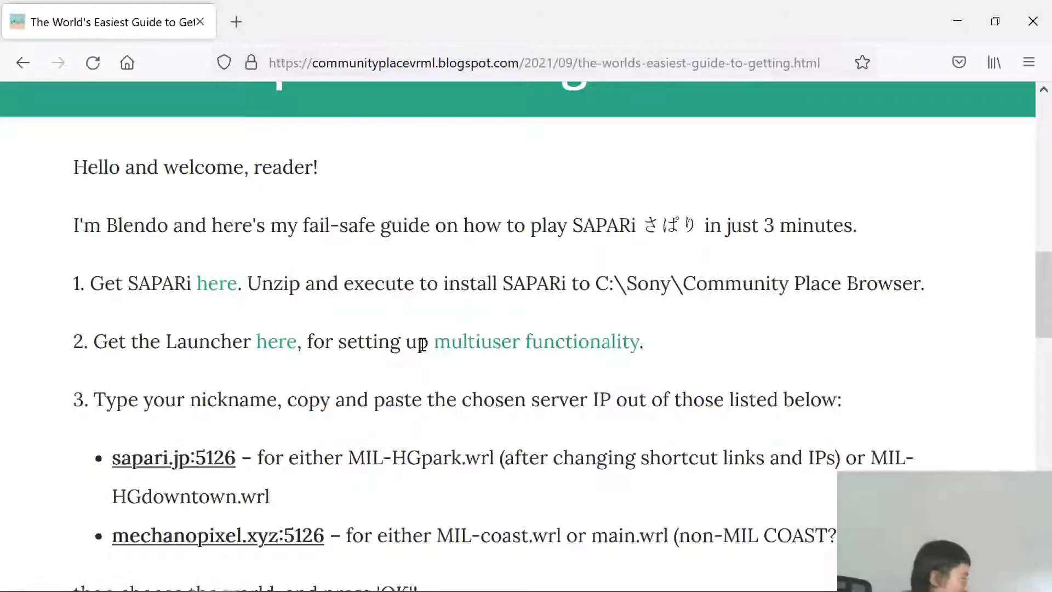